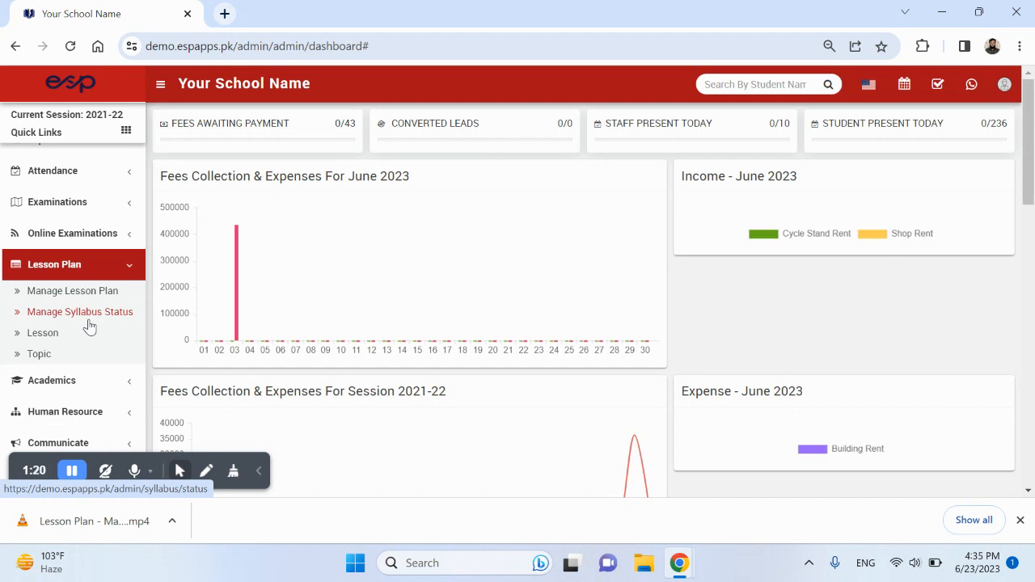
Open the Manage Syllabus Status page and set the criteria to class 1, section Blue
left_click(90, 315)
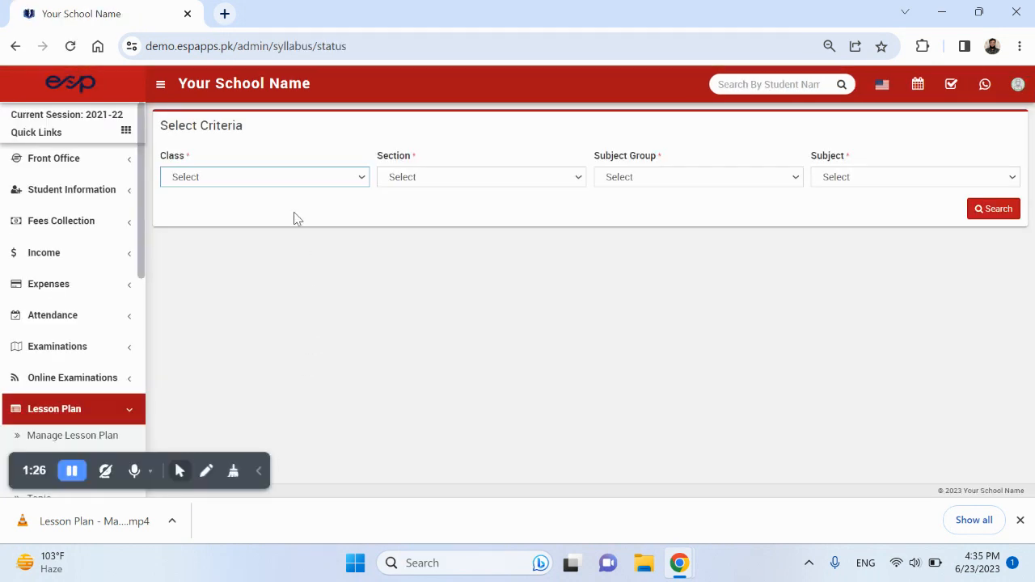
left_click(294, 179)
left_click(296, 235)
left_click(473, 180)
left_click(469, 220)
left_click(491, 180)
left_click(485, 216)
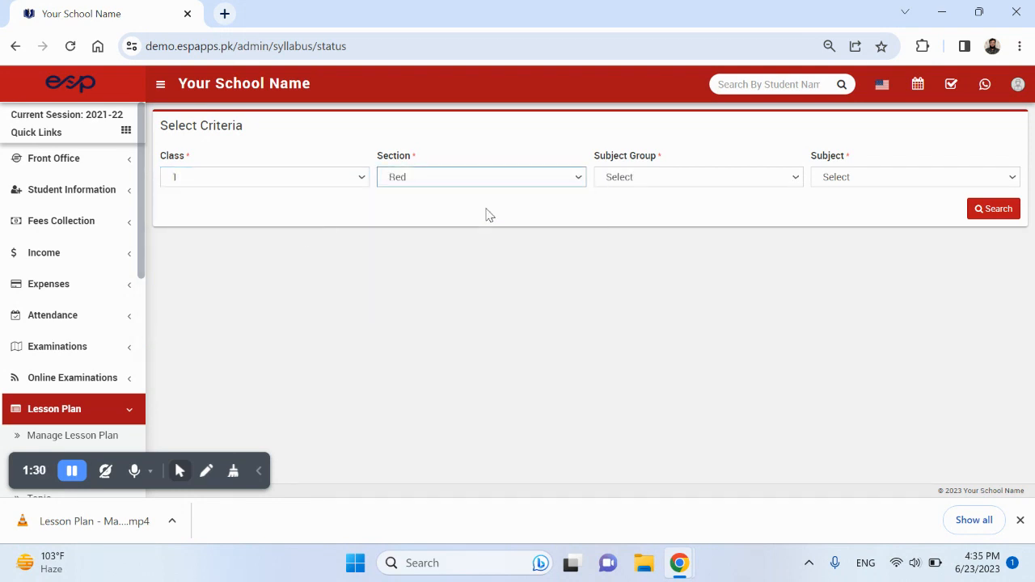
Choose subject group General Science and subject English, and run the search for their syllabus status
left_click(656, 182)
left_click(649, 208)
left_click(879, 179)
left_click(849, 207)
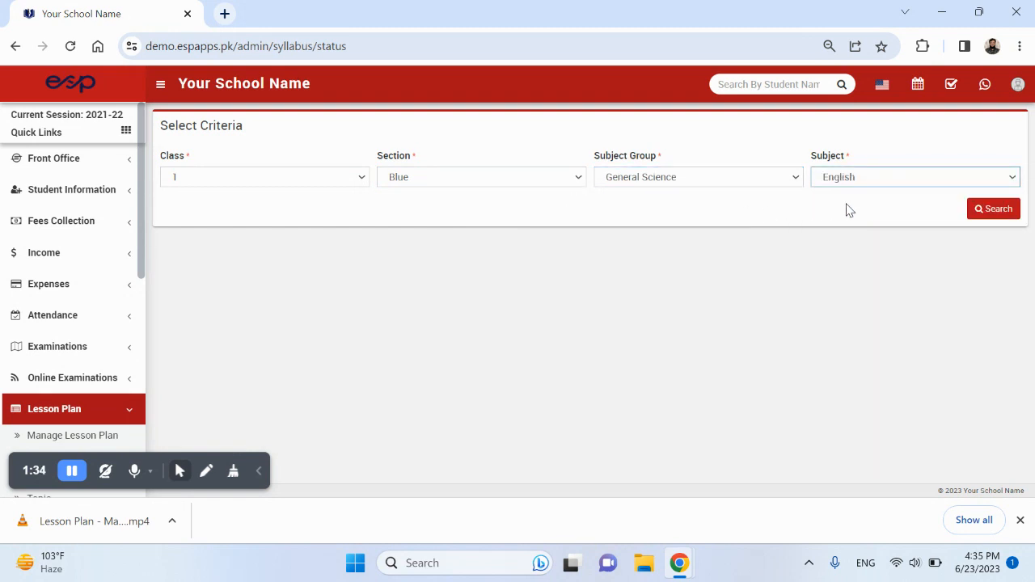
left_click(986, 220)
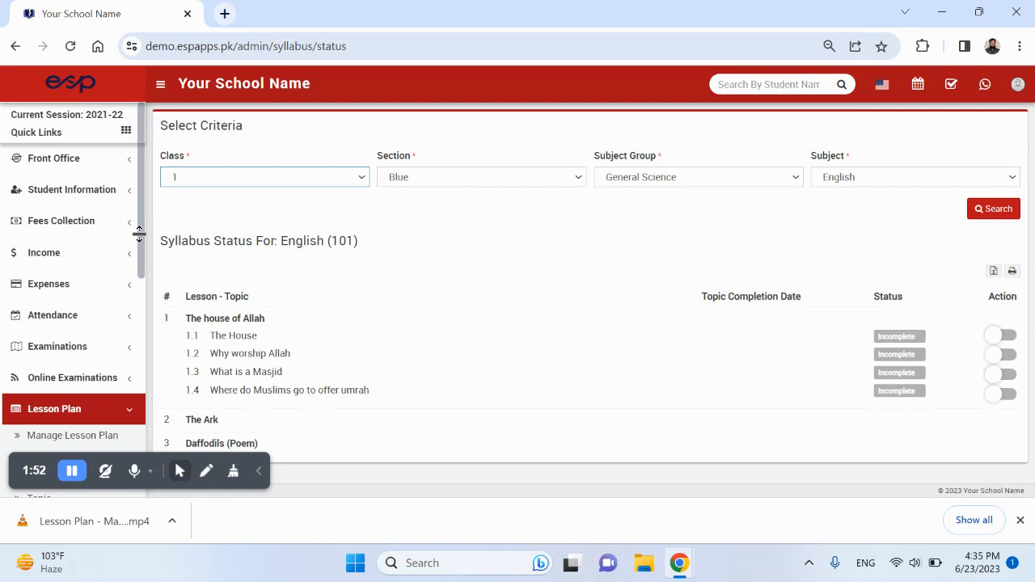
left_click_drag(139, 235, 139, 304)
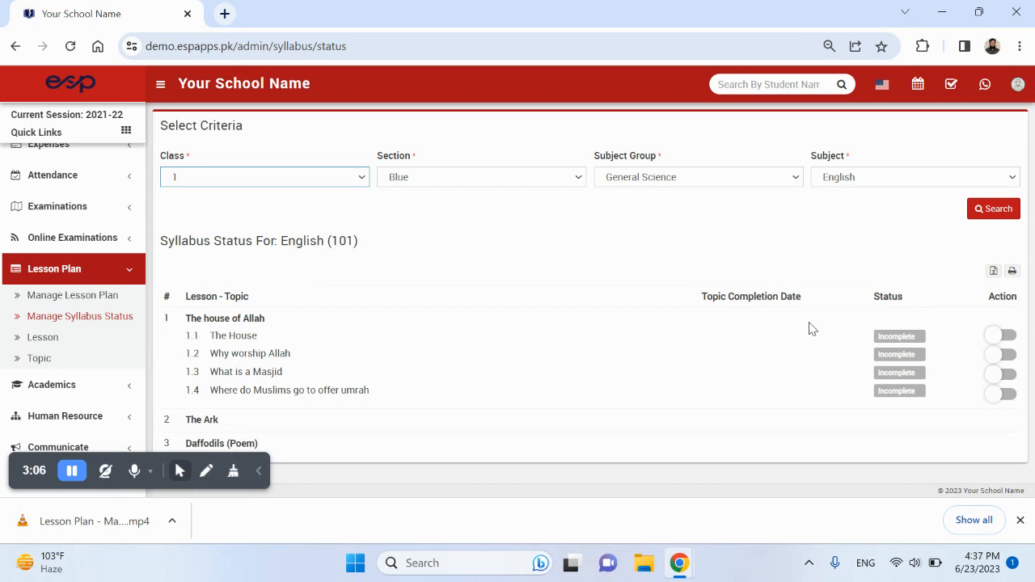
left_click(993, 337)
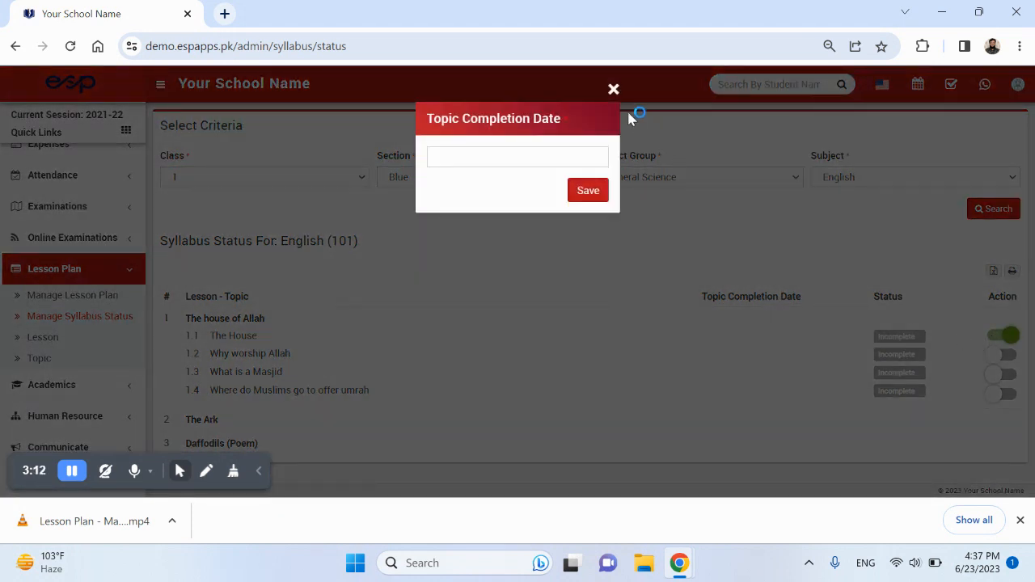
left_click(613, 89)
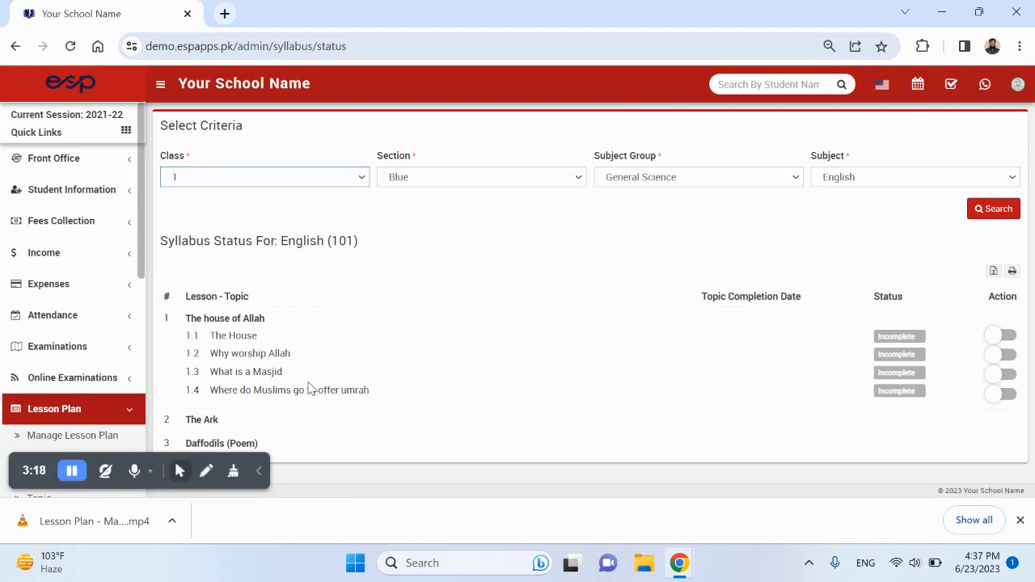
left_click_drag(190, 318, 267, 320)
left_click_drag(211, 335, 374, 393)
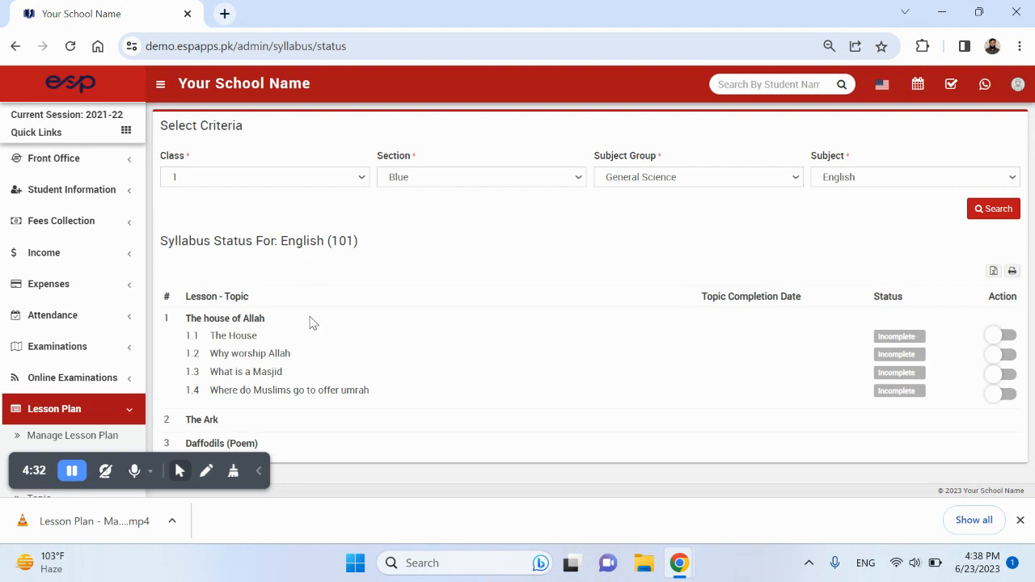
left_click_drag(185, 318, 212, 340)
left_click(272, 340)
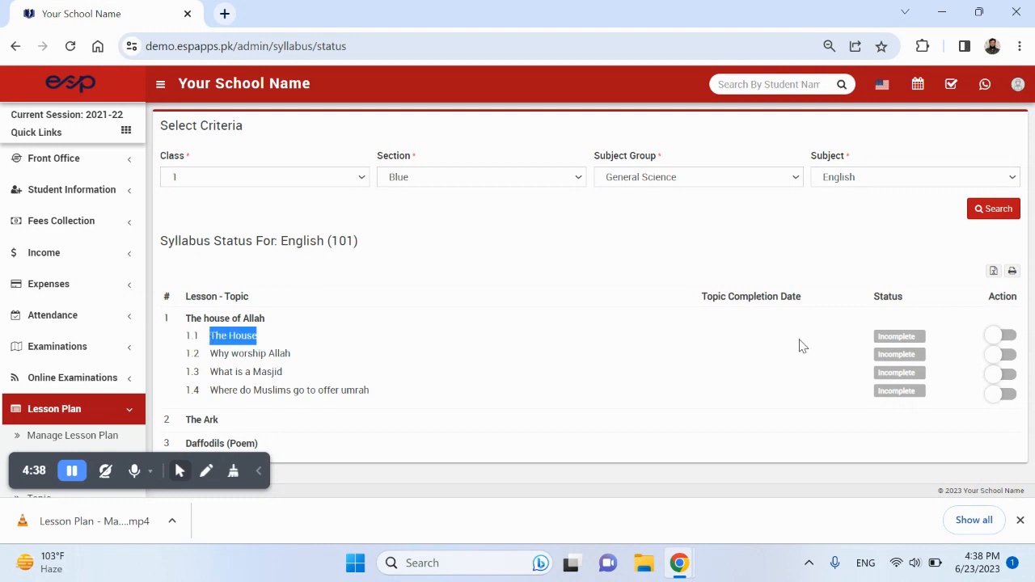
Mark topic 1.1 The House as complete and save 23/06/2023 as its completion date
left_click(1000, 337)
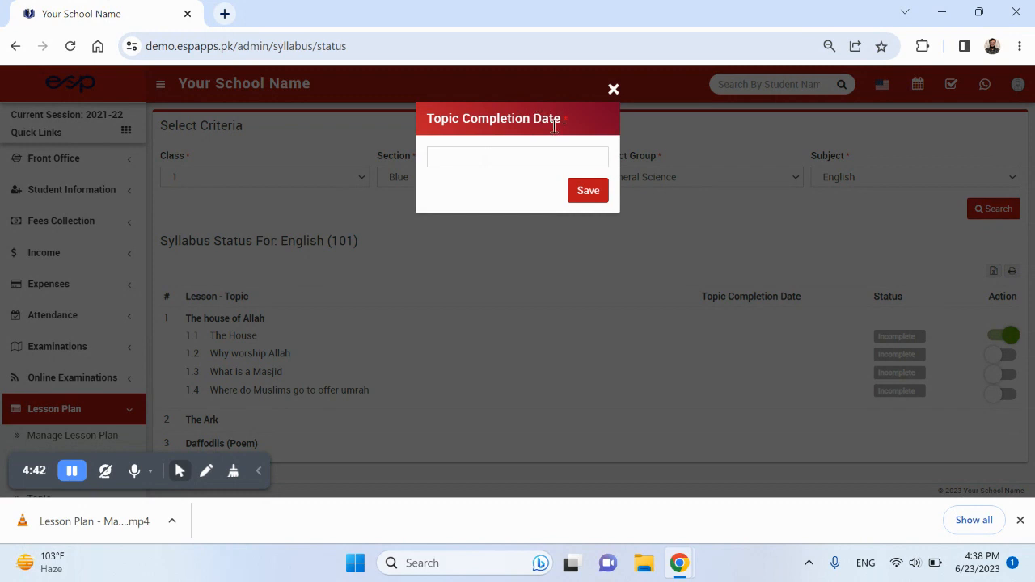
left_click(522, 158)
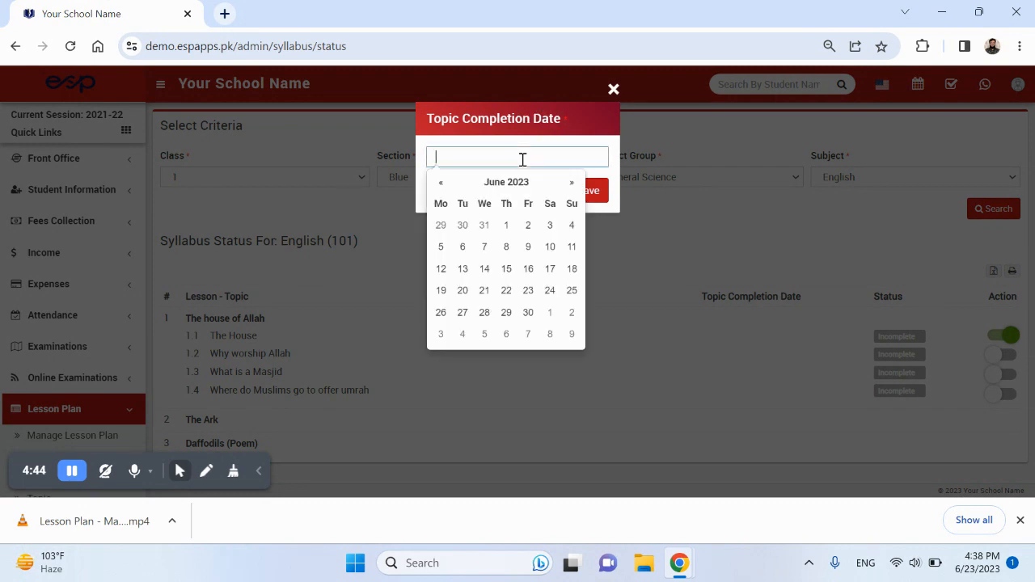
left_click(527, 291)
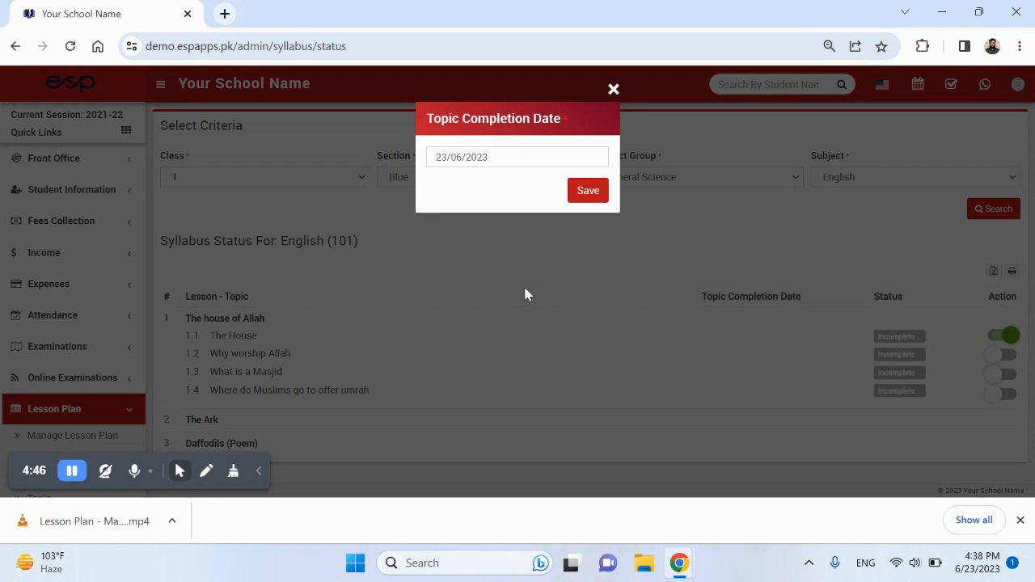
left_click(588, 198)
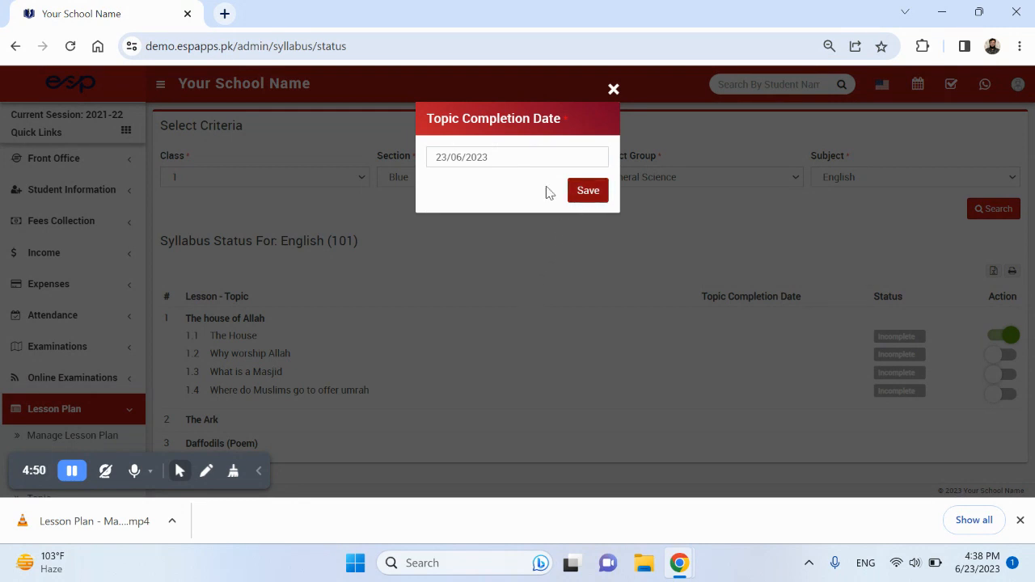
left_click(591, 201)
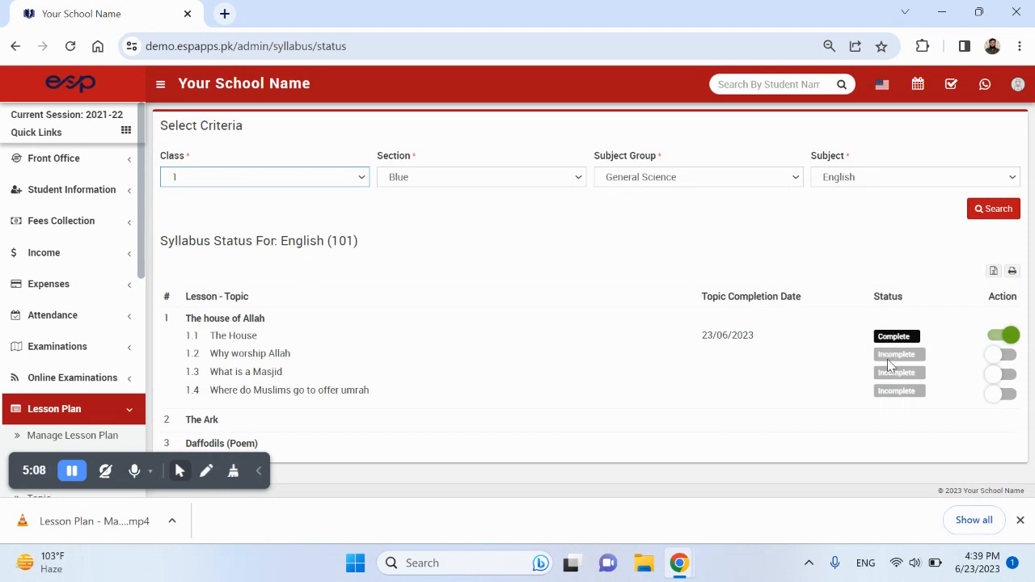
Mark topic 1.2 Why worship Allah as complete and save 24/06/2023 as its completion date
left_click(995, 358)
left_click(547, 156)
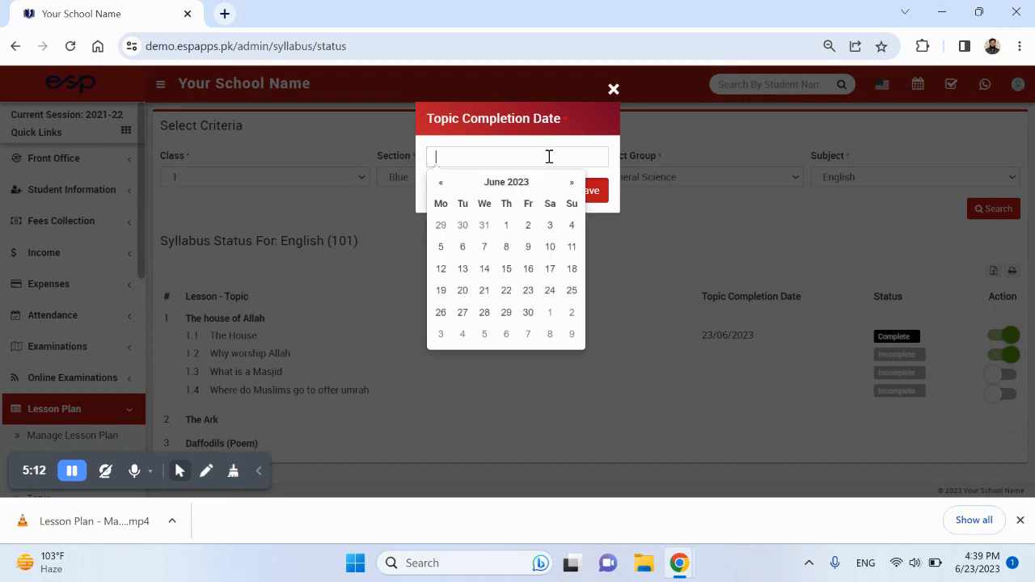
left_click(550, 290)
left_click(587, 192)
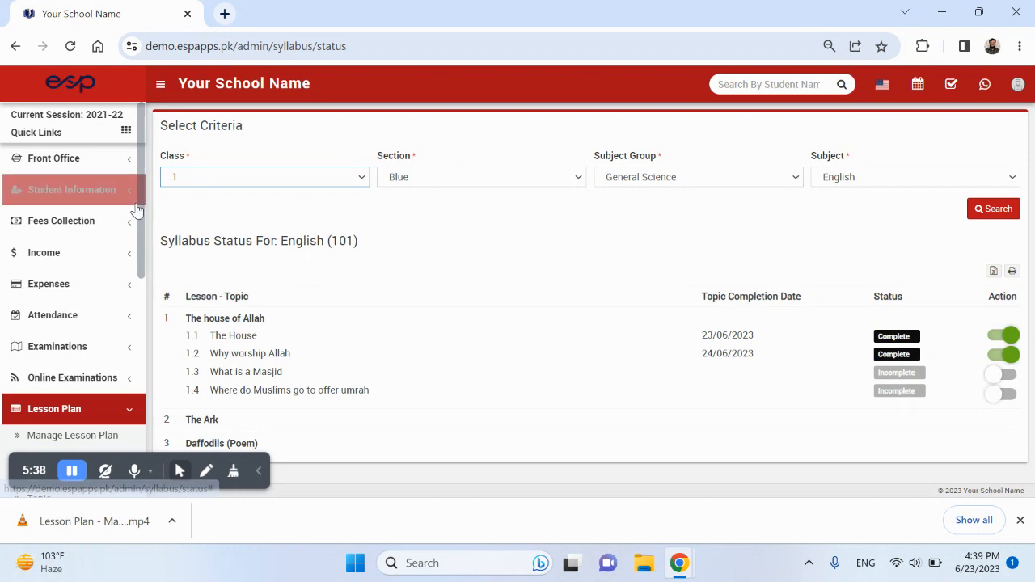
Open the Lesson Plan report from the Reports section
left_click_drag(139, 203, 143, 251)
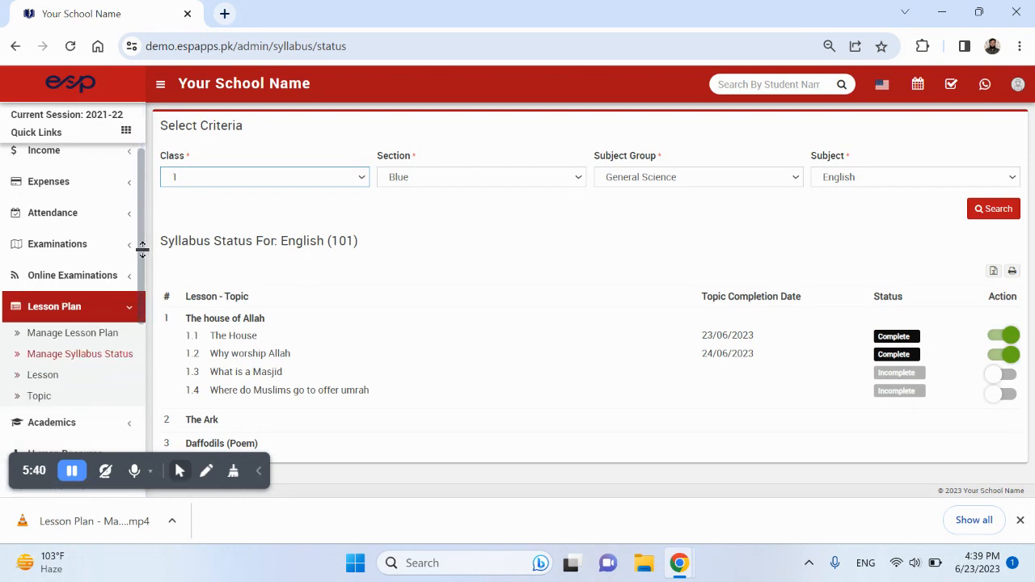
left_click(131, 311)
left_click_drag(142, 202, 146, 361)
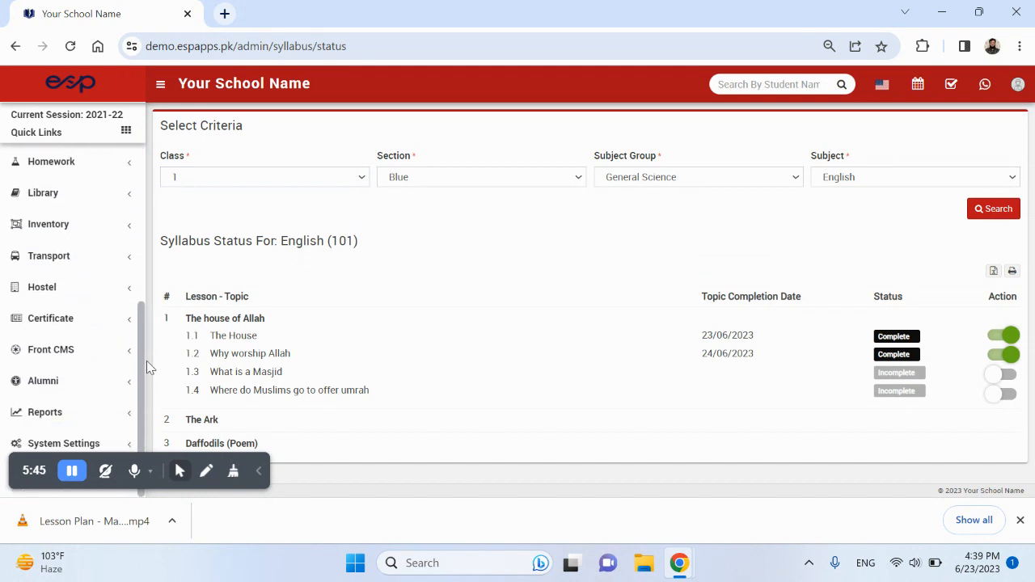
left_click(91, 414)
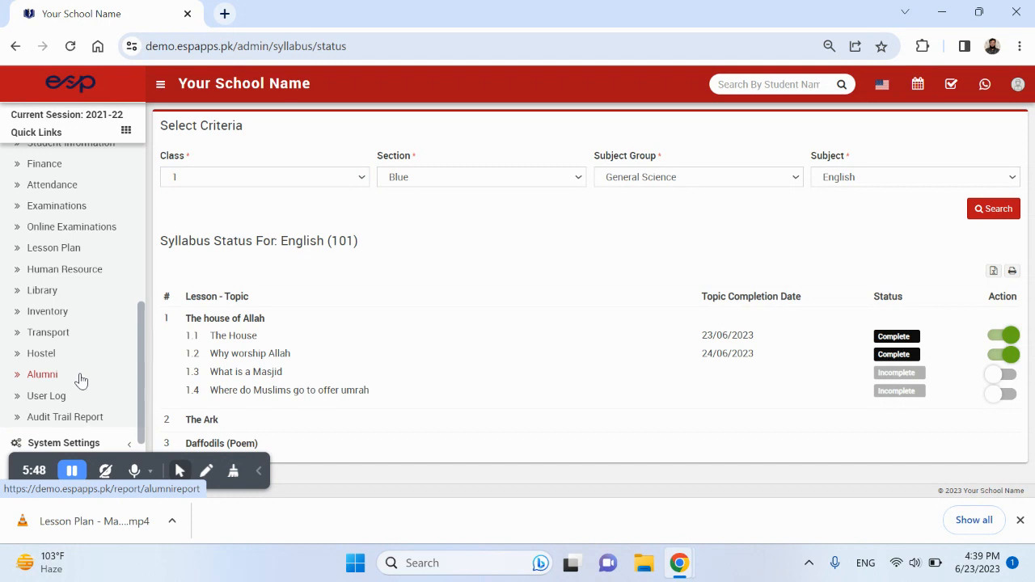
left_click(70, 251)
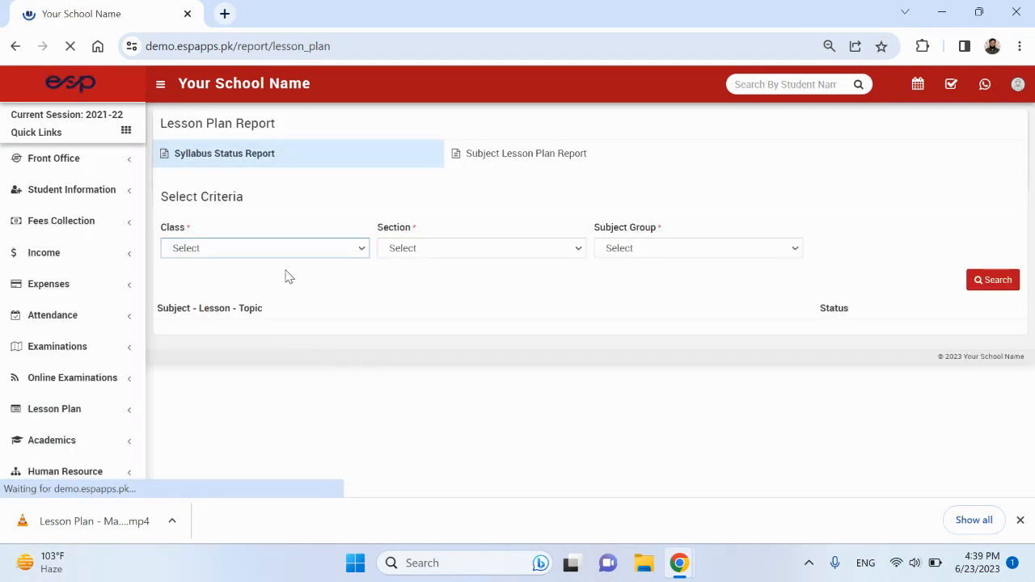
Generate the Syllabus Status Report for class 1, section Blue, subject group General Science
left_click(284, 249)
left_click(281, 316)
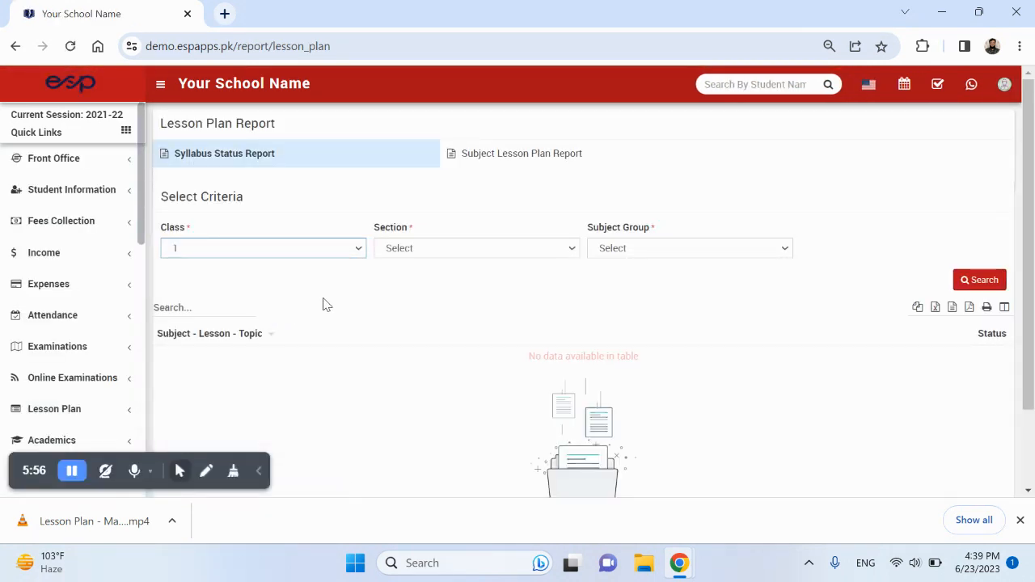
left_click(425, 249)
left_click(418, 280)
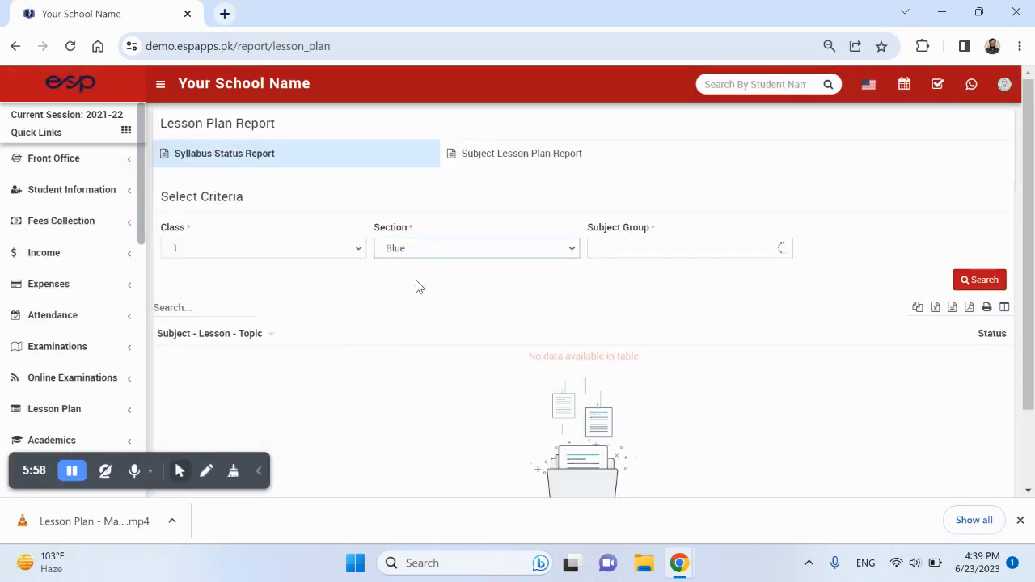
left_click(628, 252)
left_click(635, 280)
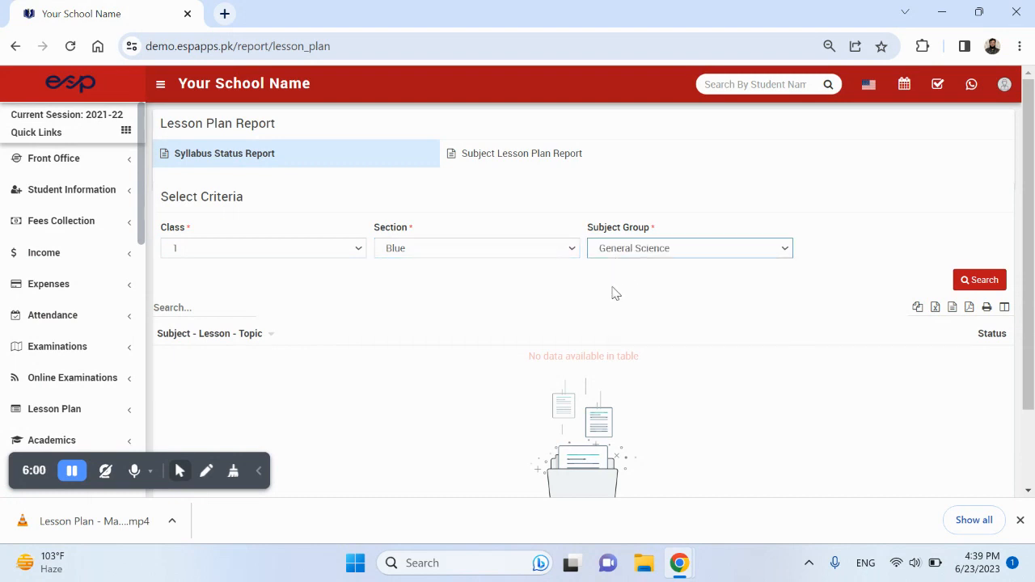
left_click(979, 280)
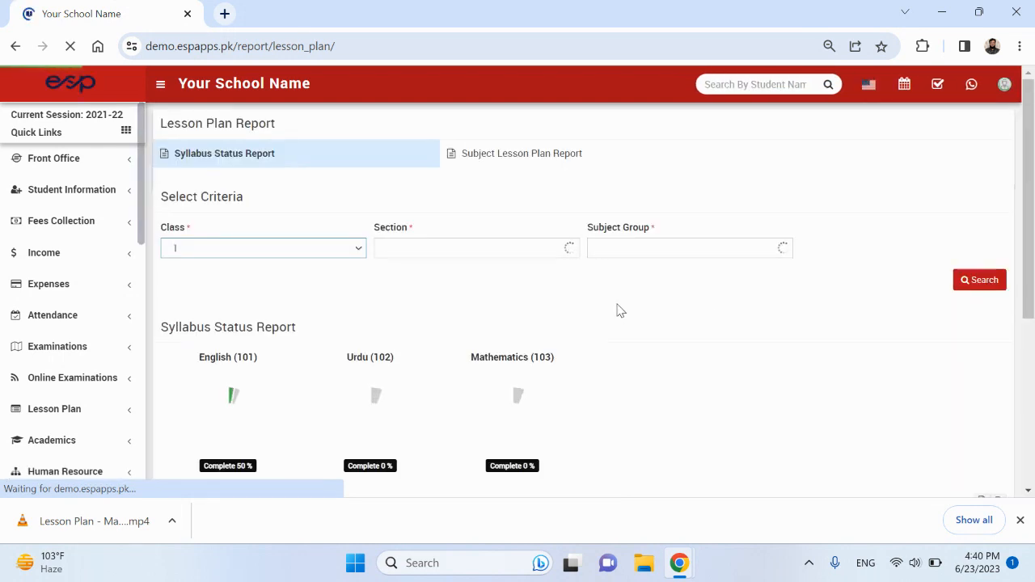
Examine each subject's completion chart and the lesson and topic statuses in the Syllabus Status Report
scroll(620, 310, "down", 1)
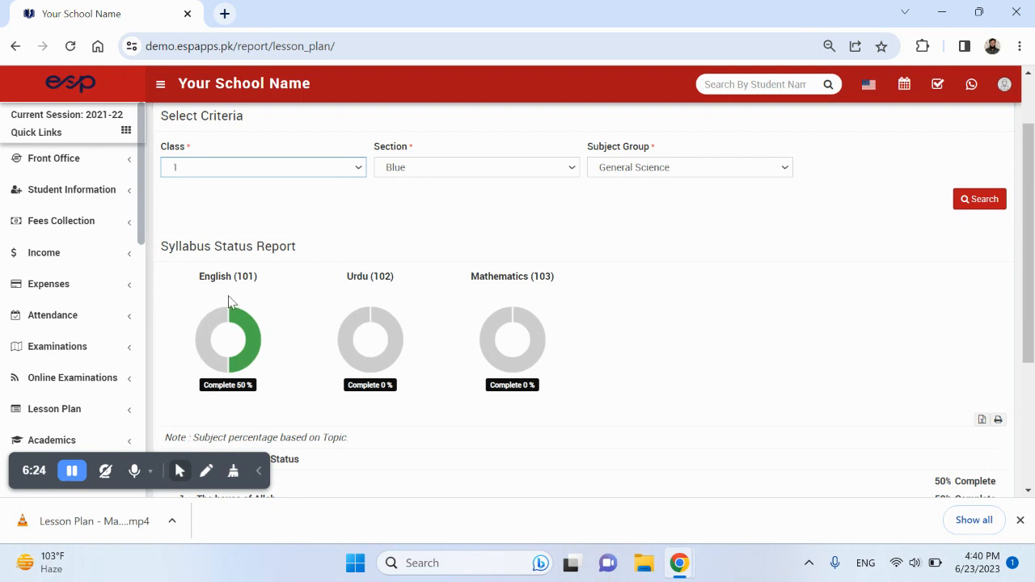
left_click_drag(236, 279, 253, 279)
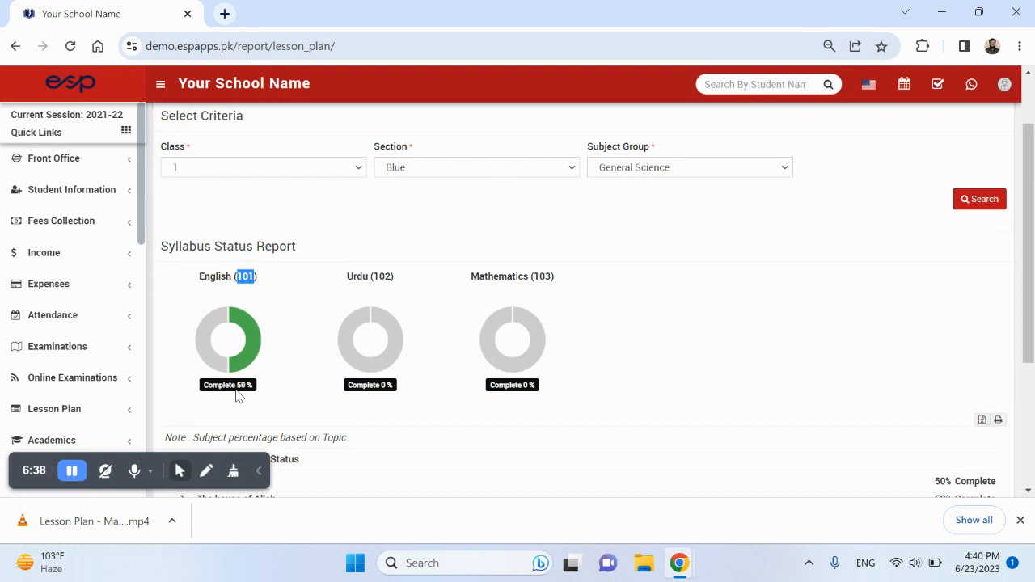
scroll(733, 391, "down", 2)
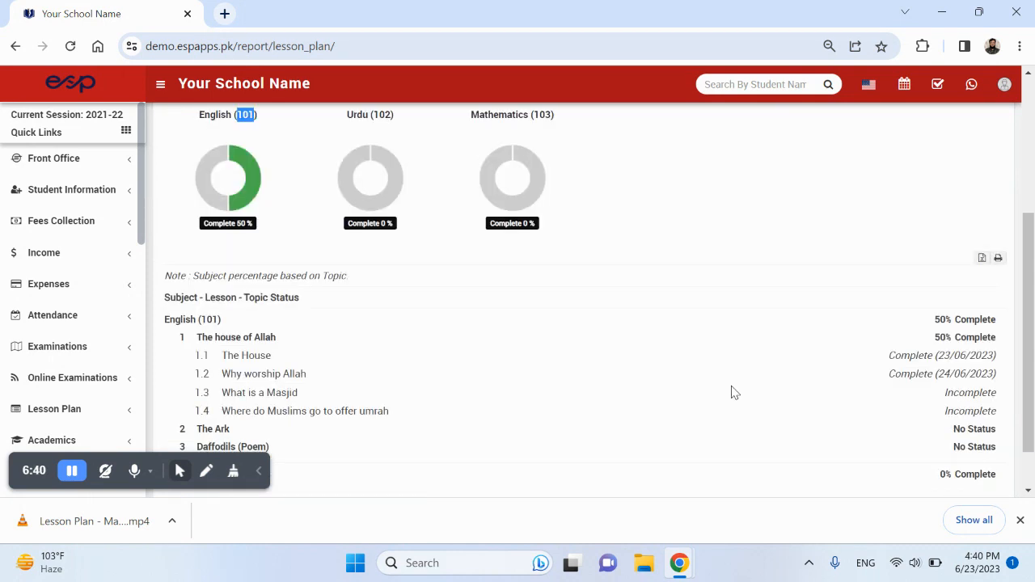
scroll(732, 392, "down", 1)
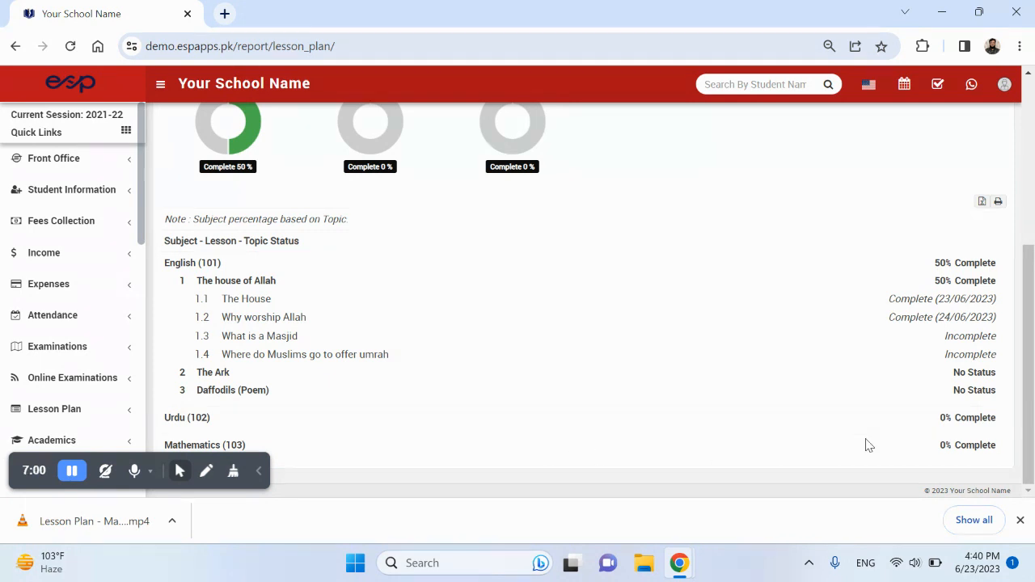
scroll(679, 441, "up", 1)
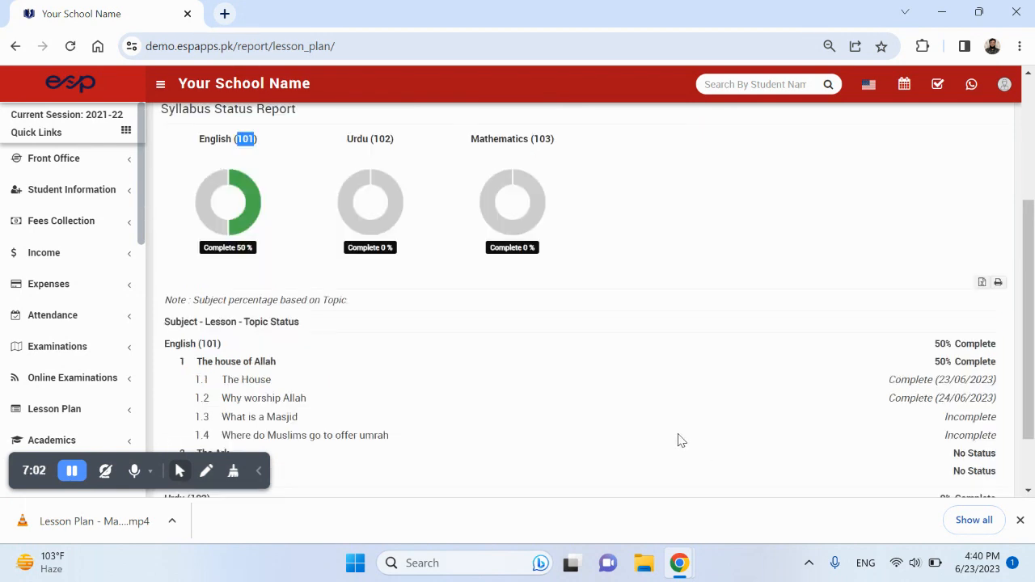
scroll(679, 440, "up", 3)
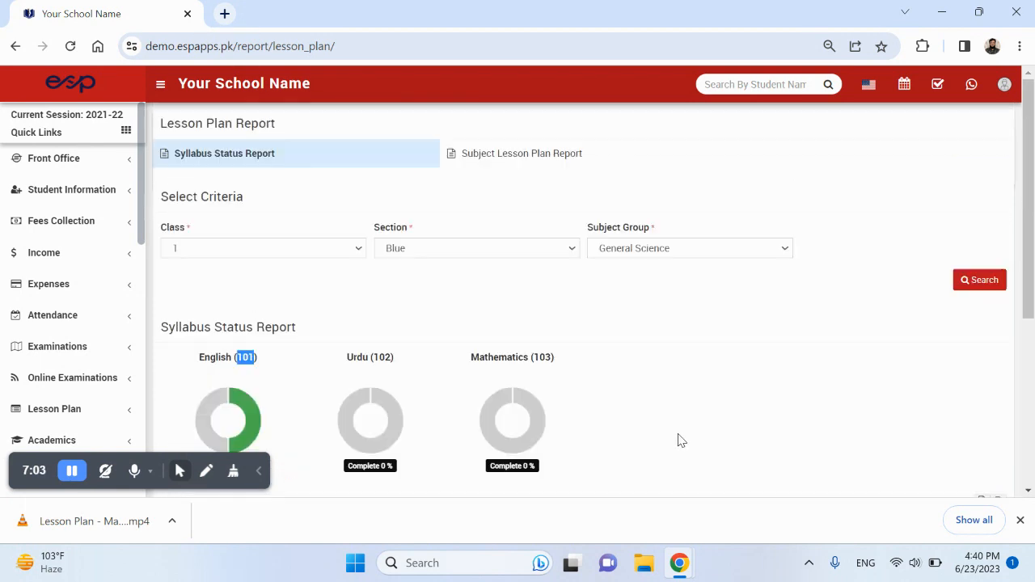
Return to the Manage Syllabus Status page and reload it, resubmitting the earlier search criteria
left_click(14, 47)
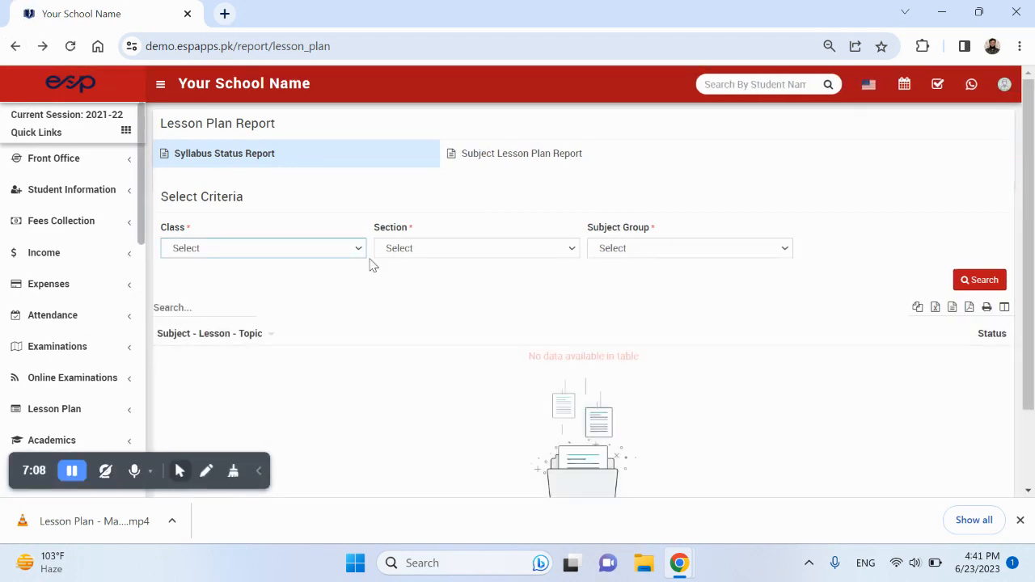
left_click(15, 47)
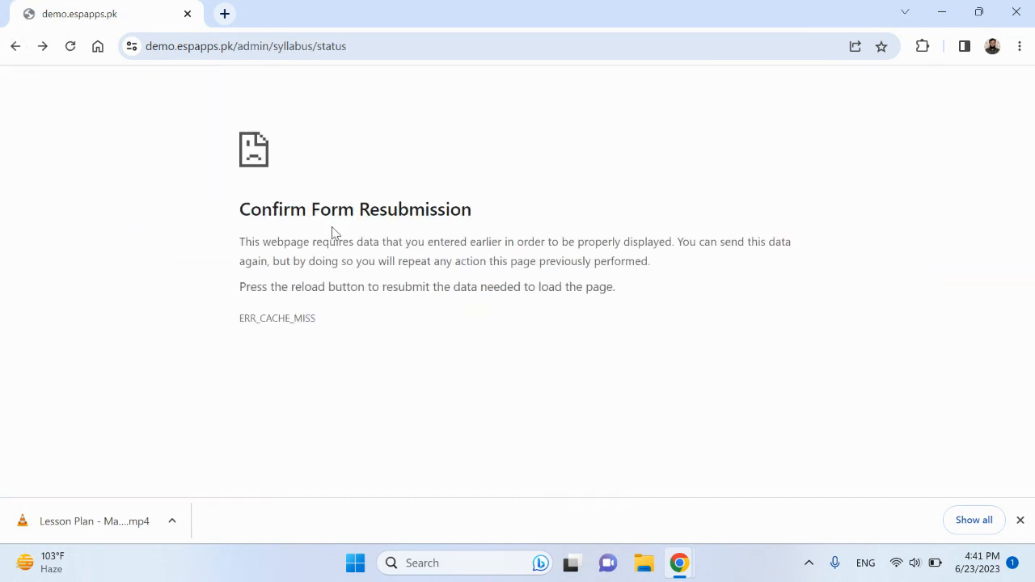
left_click(76, 51)
left_click(560, 188)
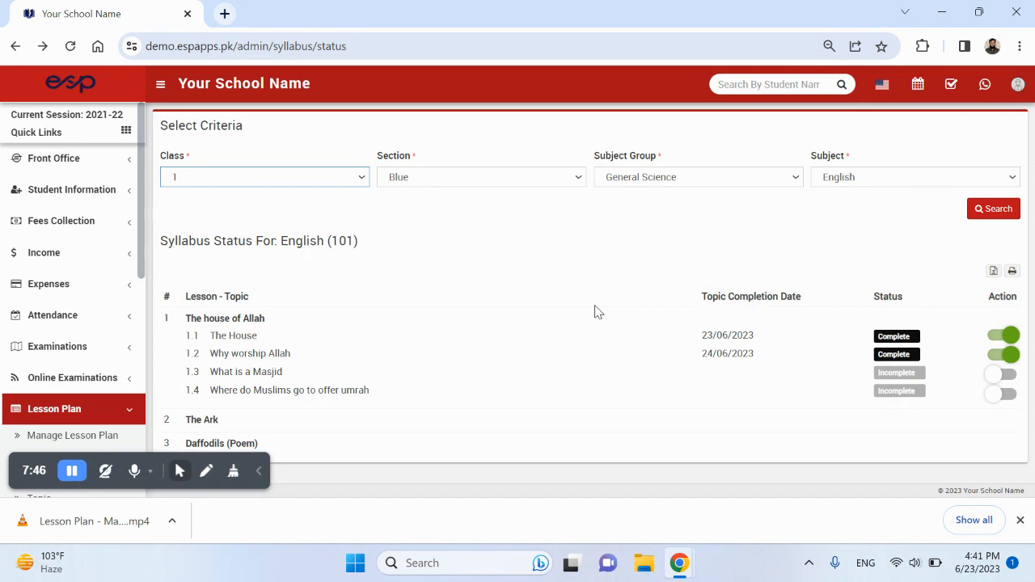
left_click_drag(143, 212, 158, 295)
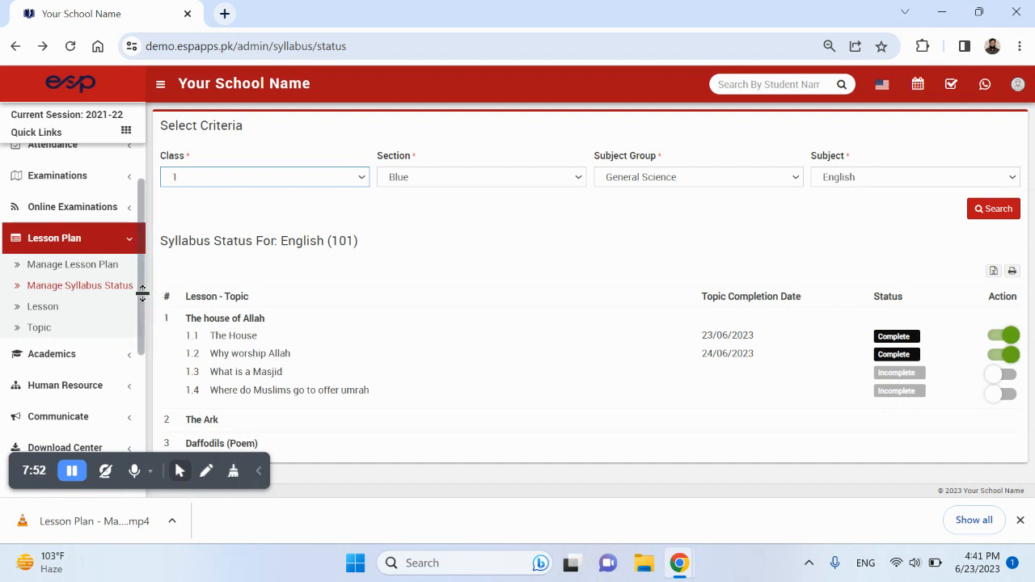